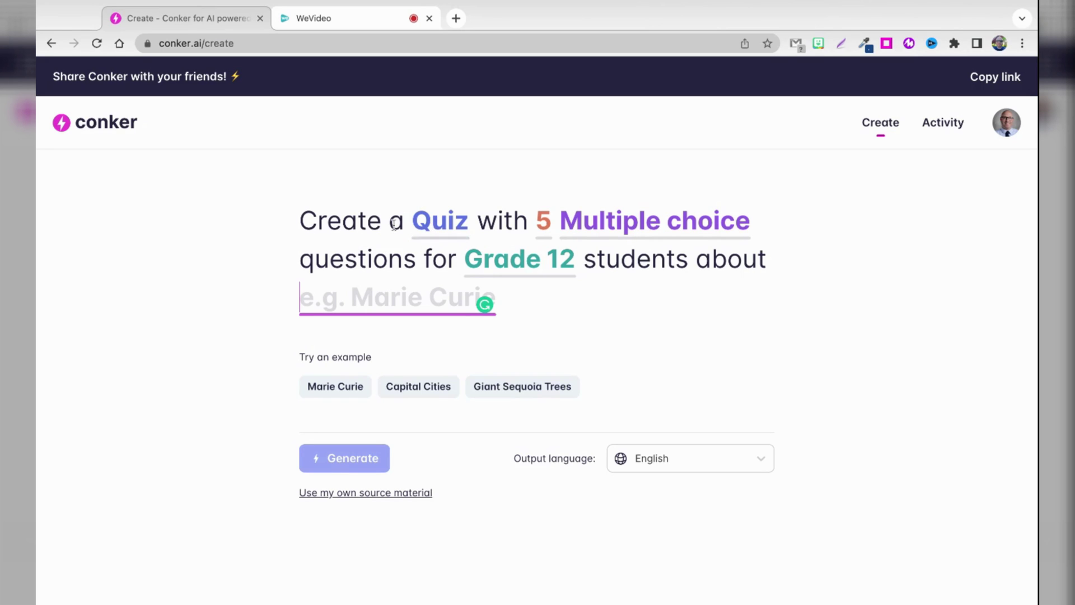
Set the quiz to 10 questions for Grade 8 with the topic 'the novel The Giver'
click(541, 229)
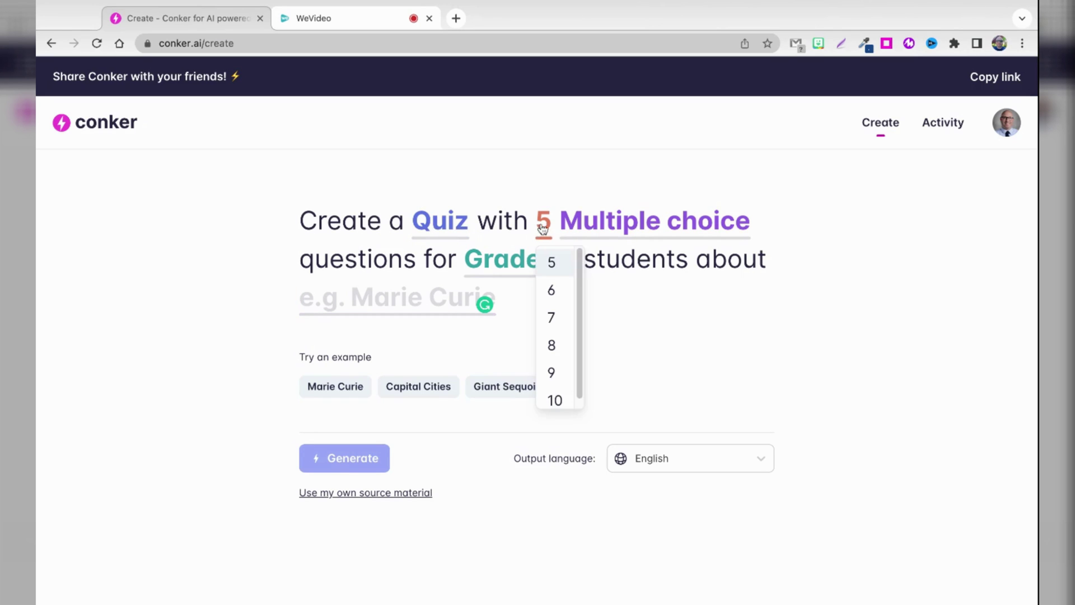
click(555, 402)
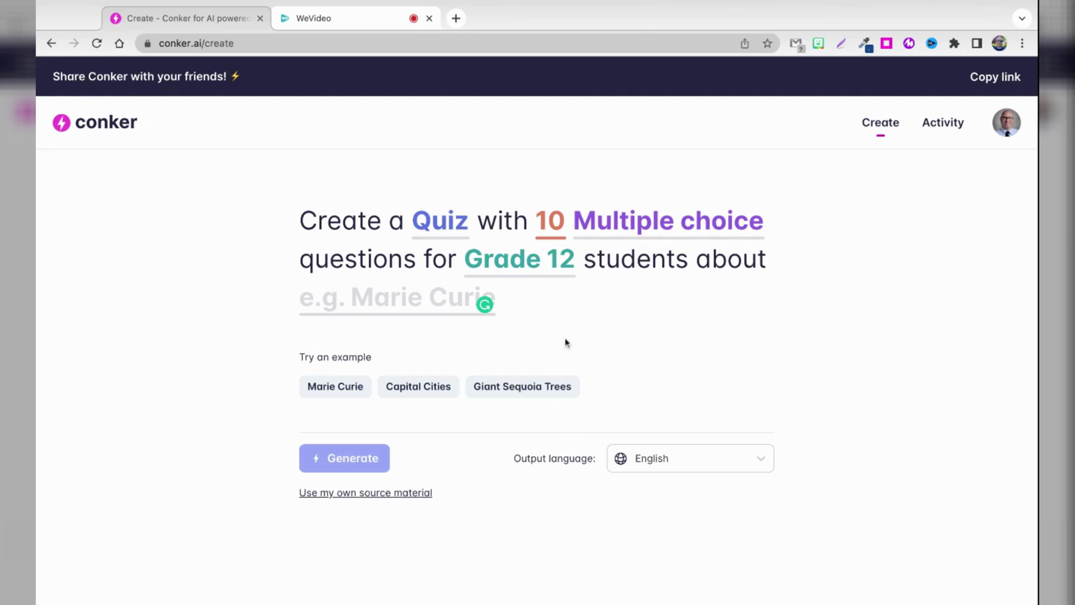
click(519, 260)
scroll(559, 384, down, 1)
scroll(561, 386, down, 2)
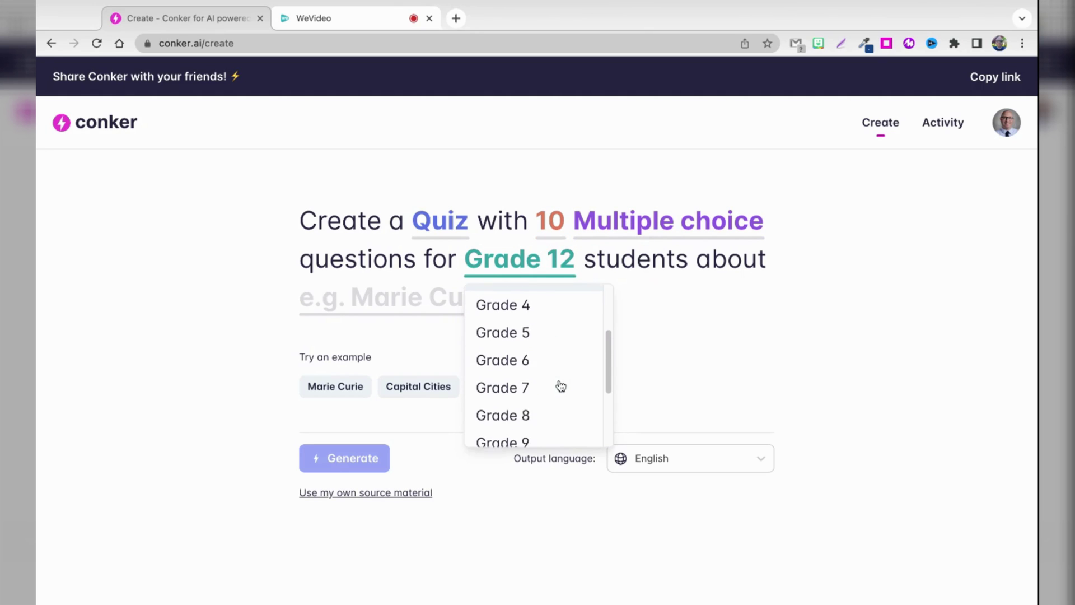
click(516, 346)
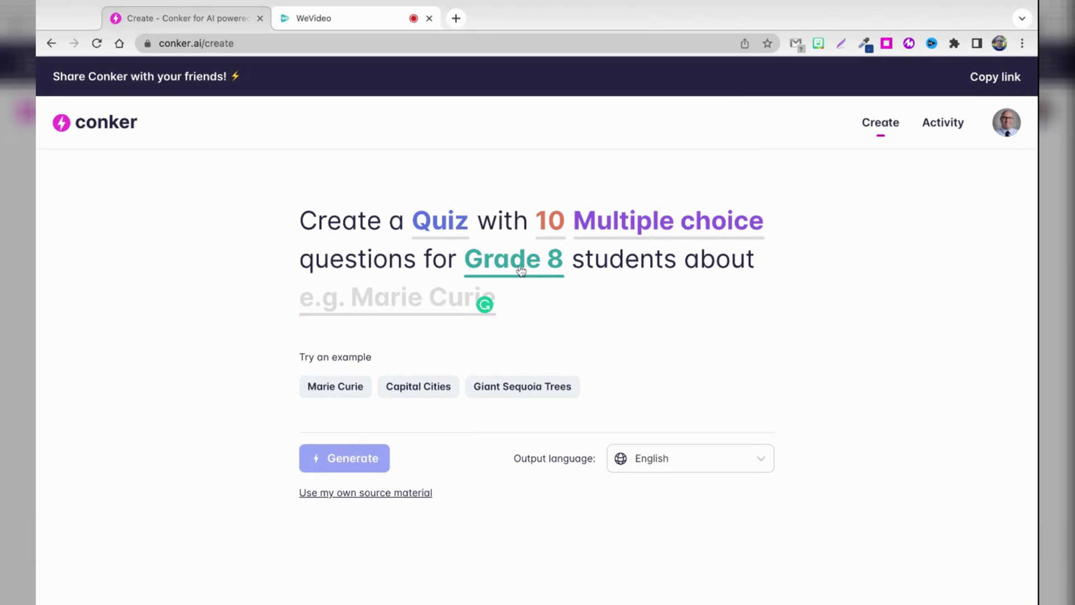
click(392, 297)
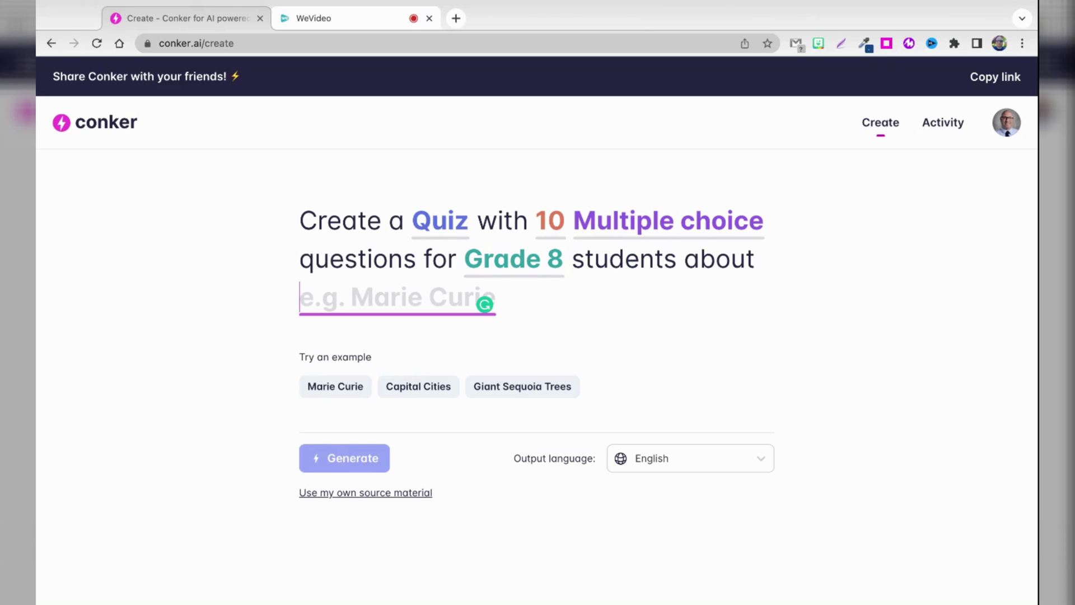
text(the novel)
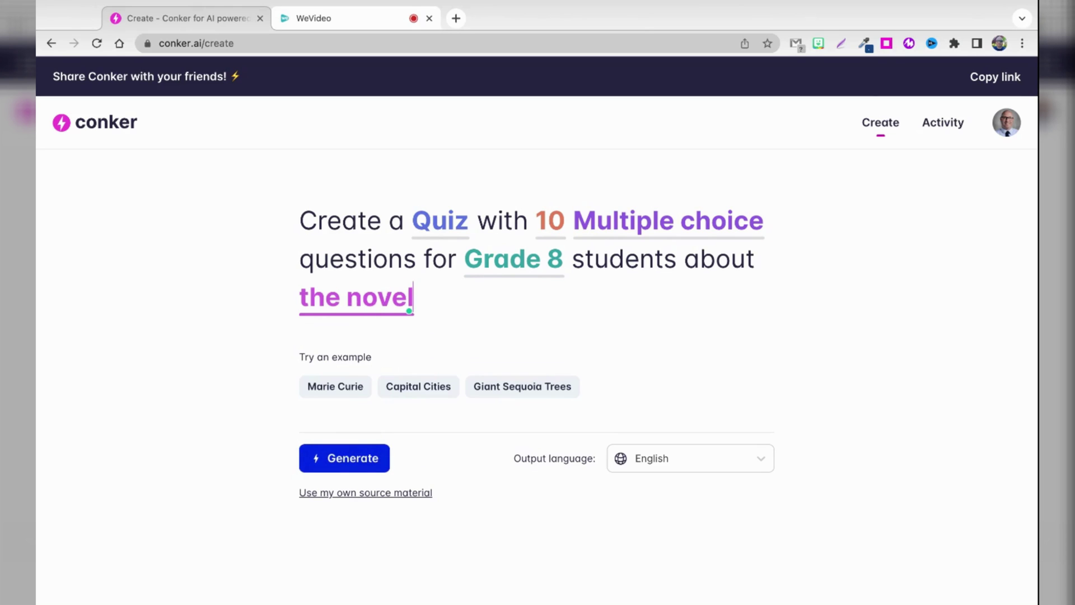
text( The Giver)
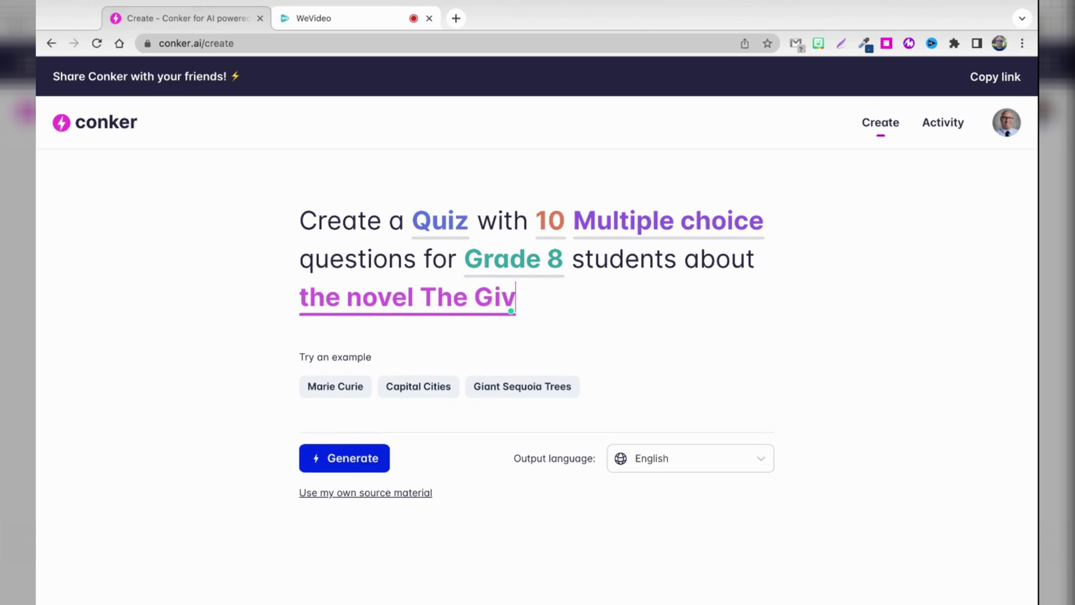
Generate the quiz and review questions 1 through 10 with their marked correct answers
click(339, 466)
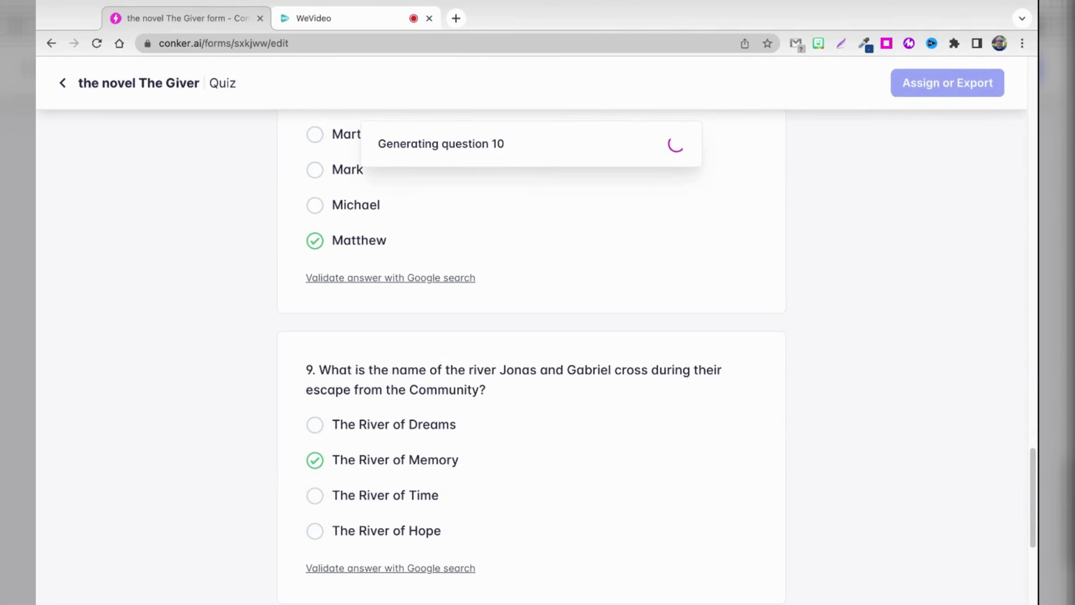
scroll(233, 377, up, 20)
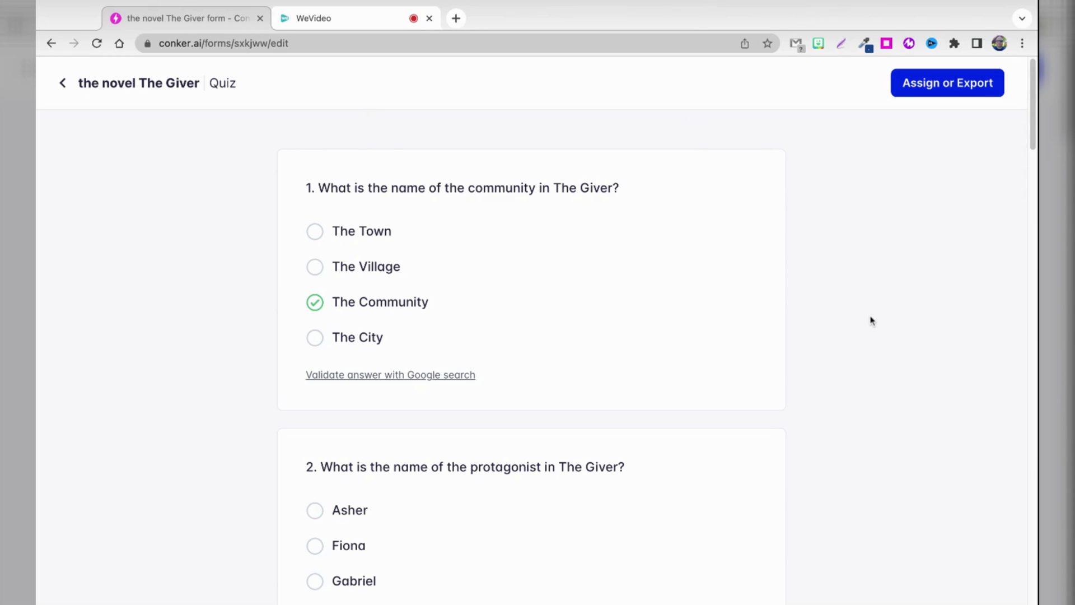
scroll(418, 329, down, 1)
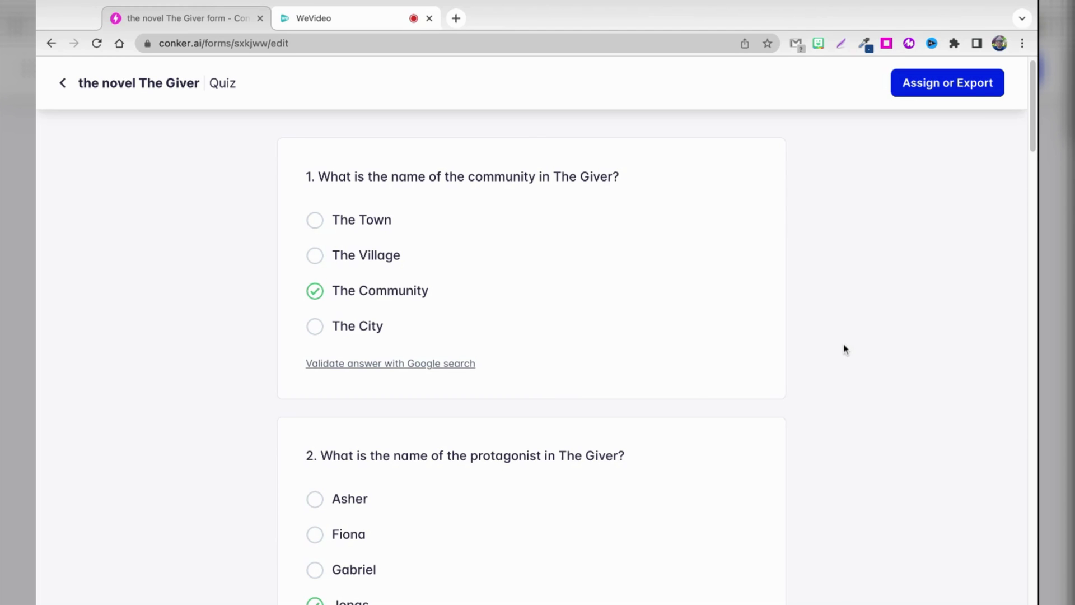
scroll(846, 349, down, 9)
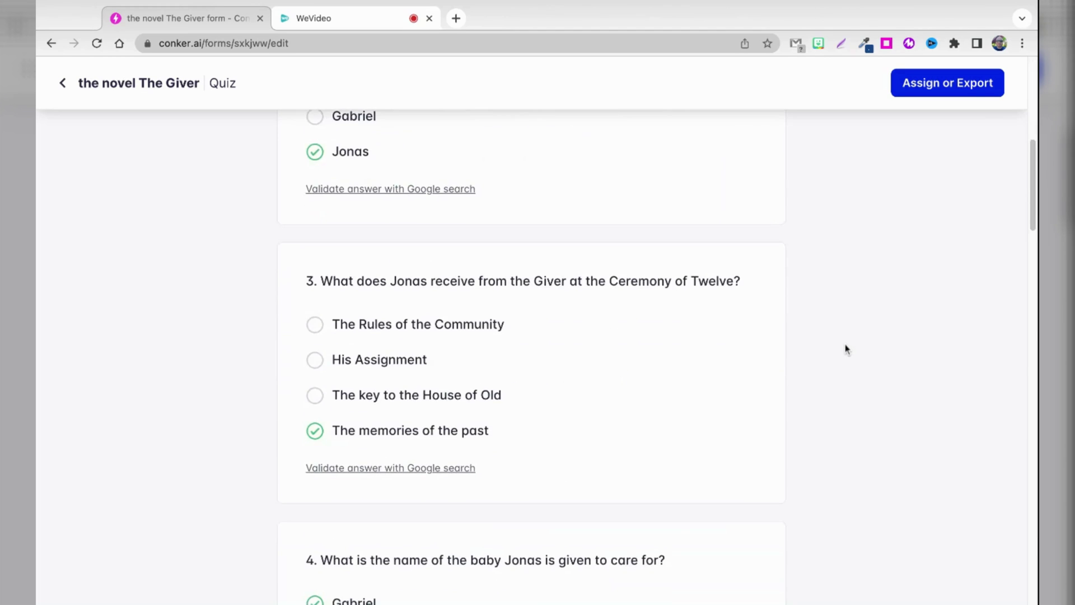
scroll(846, 349, down, 14)
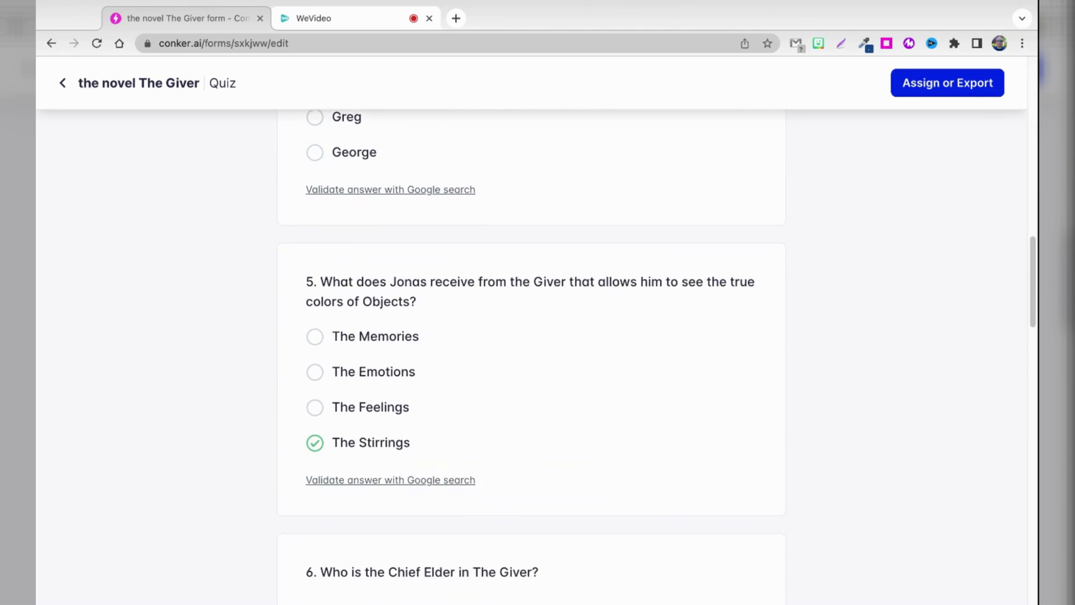
scroll(846, 349, down, 10)
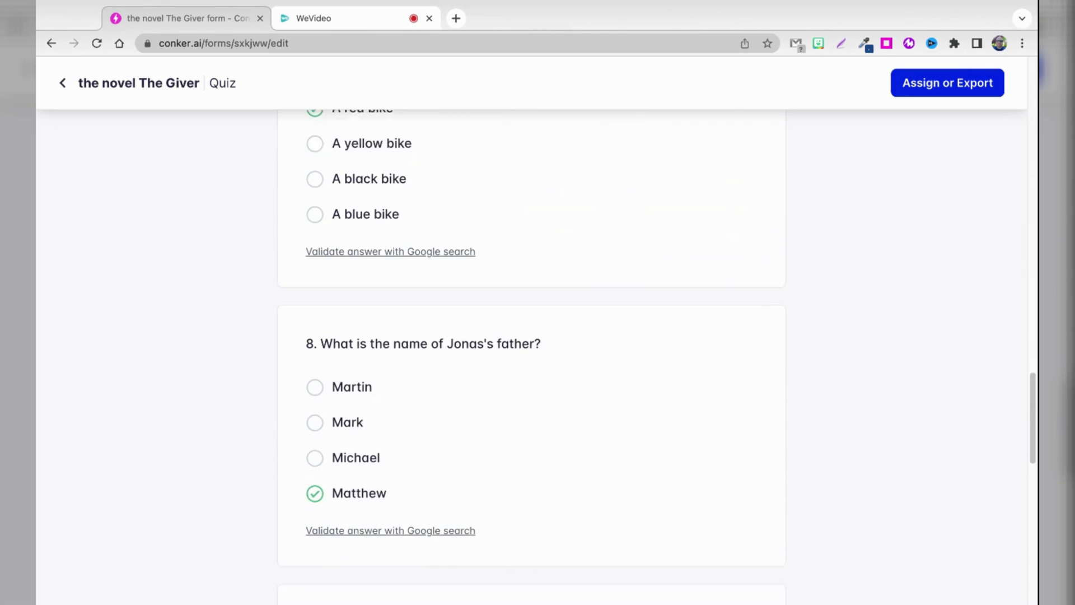
scroll(532, 358, down, 10)
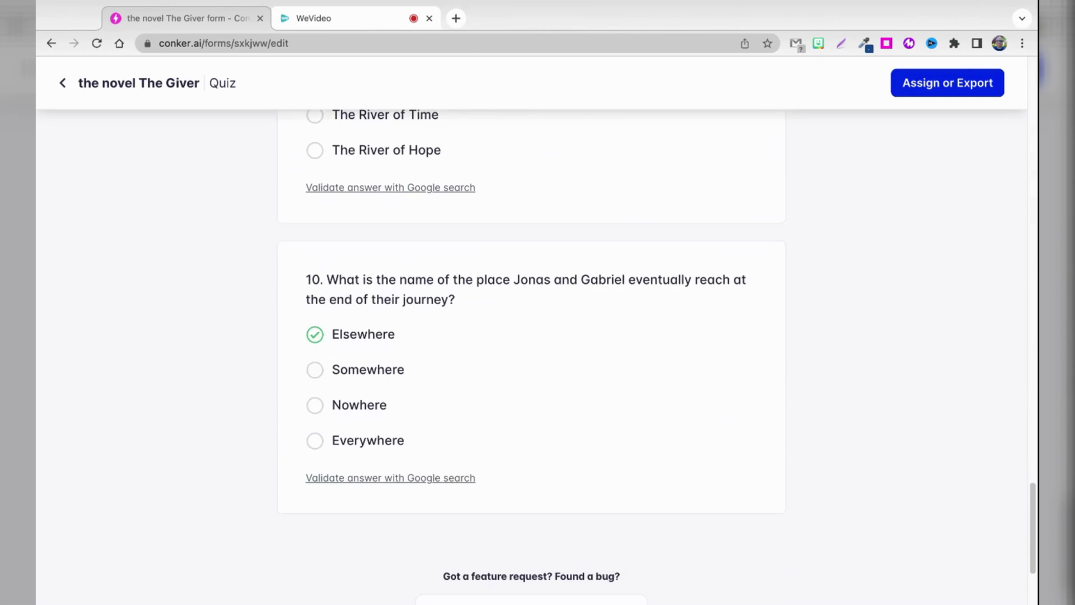
scroll(532, 358, down, 1)
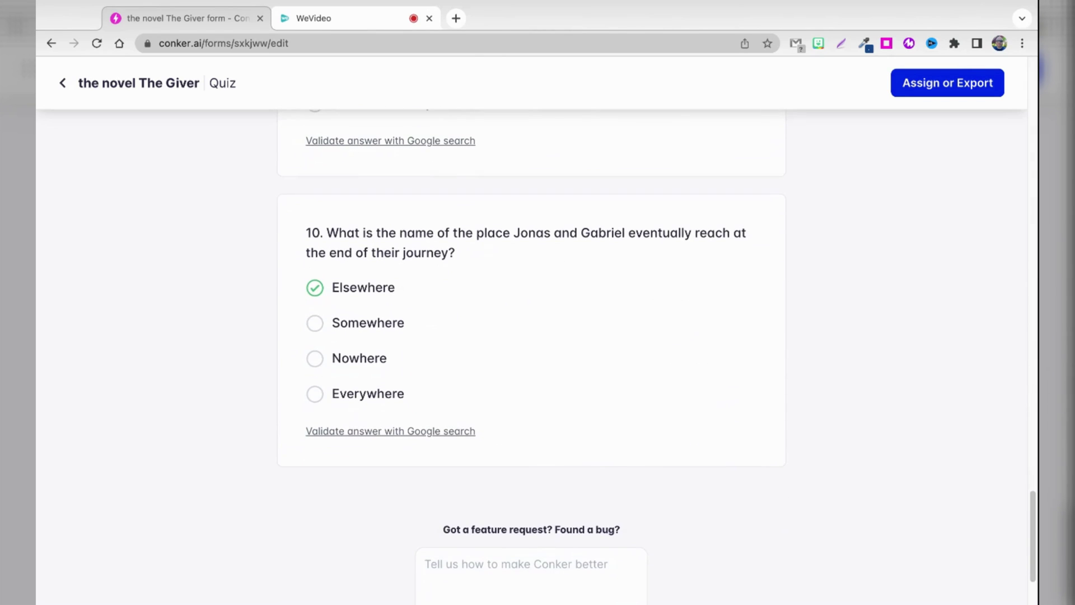
Try sharing the quiz via link, then dismiss the feature-unavailable notice
click(948, 82)
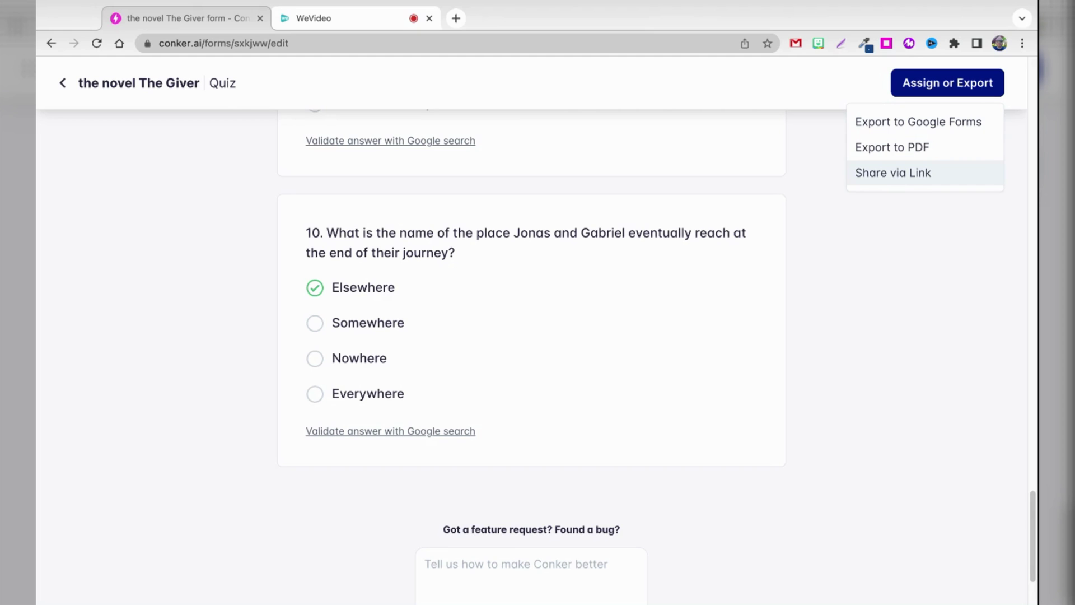
click(894, 173)
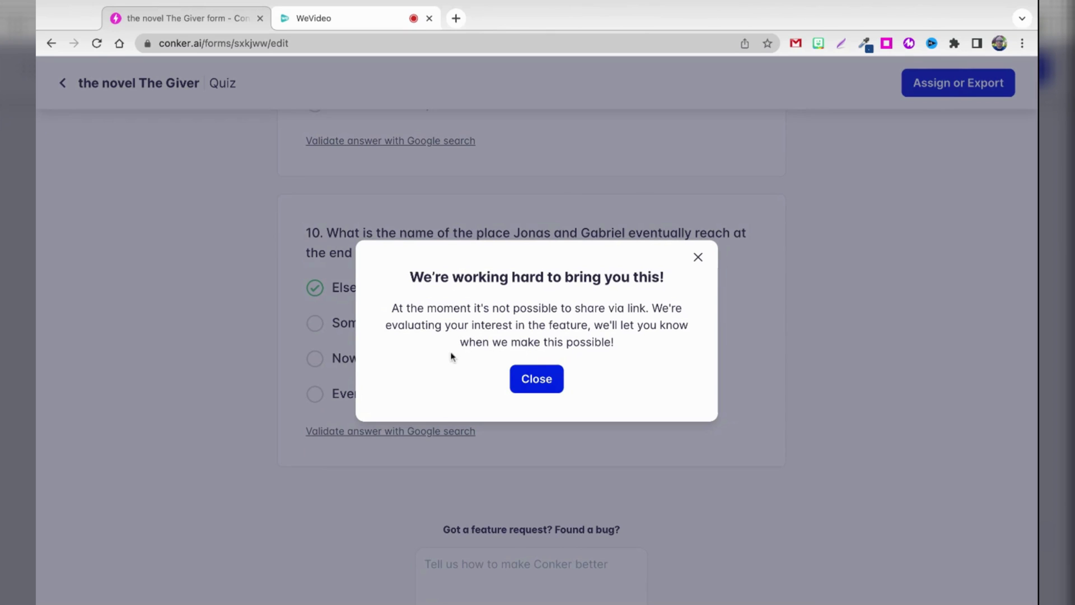
click(539, 385)
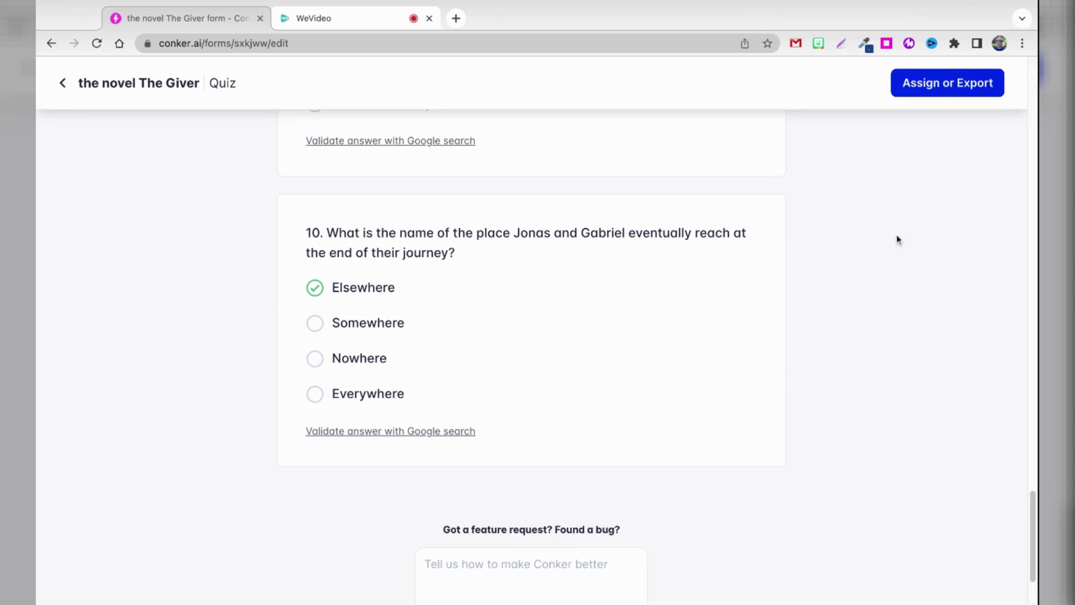
Choose Export to Google Forms and log in with Google
click(945, 91)
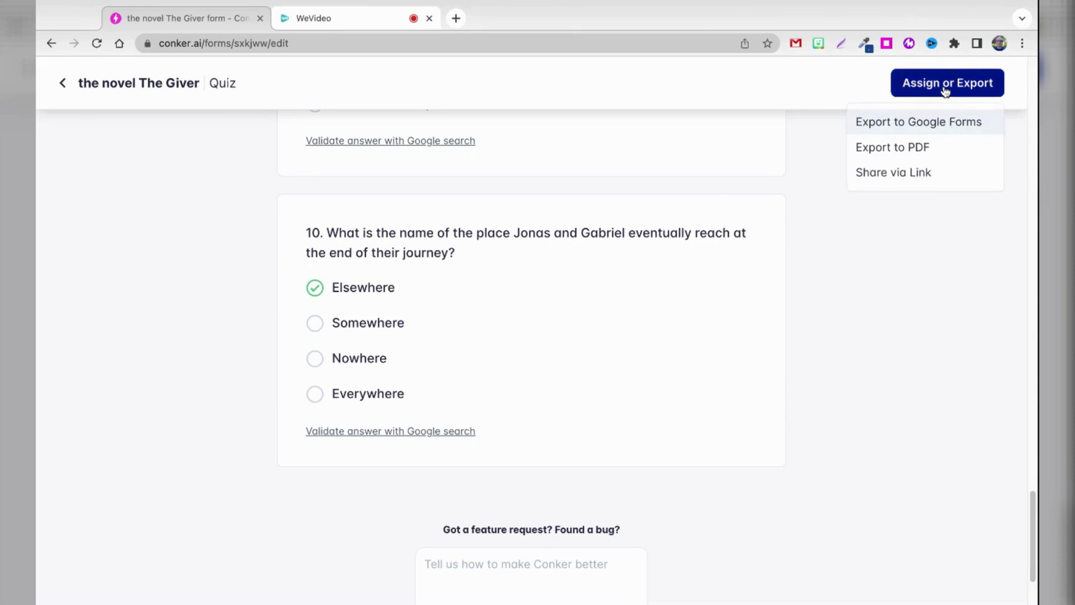
click(908, 130)
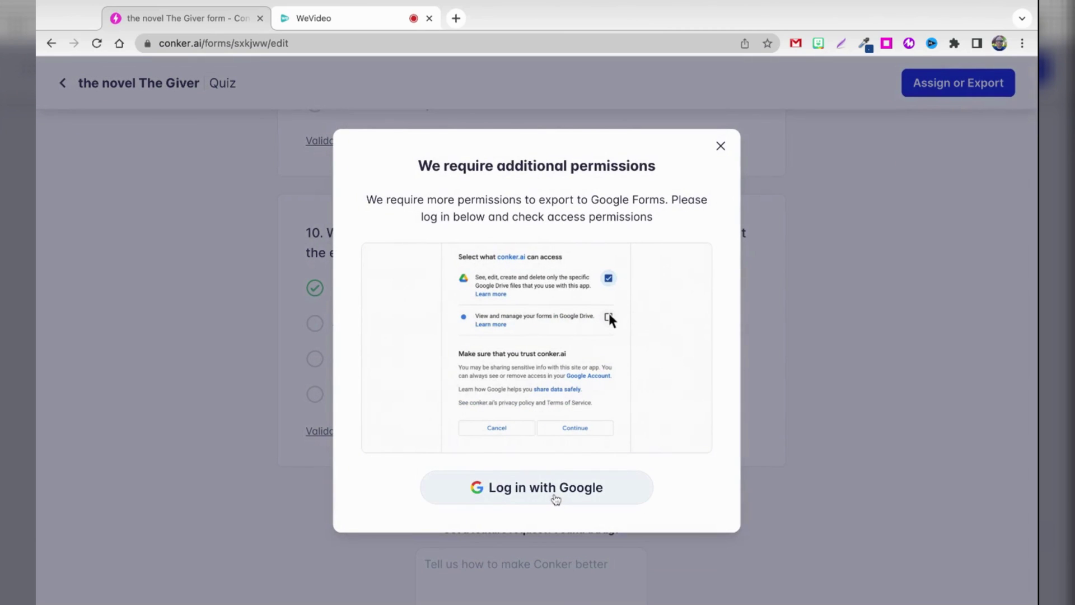
click(555, 498)
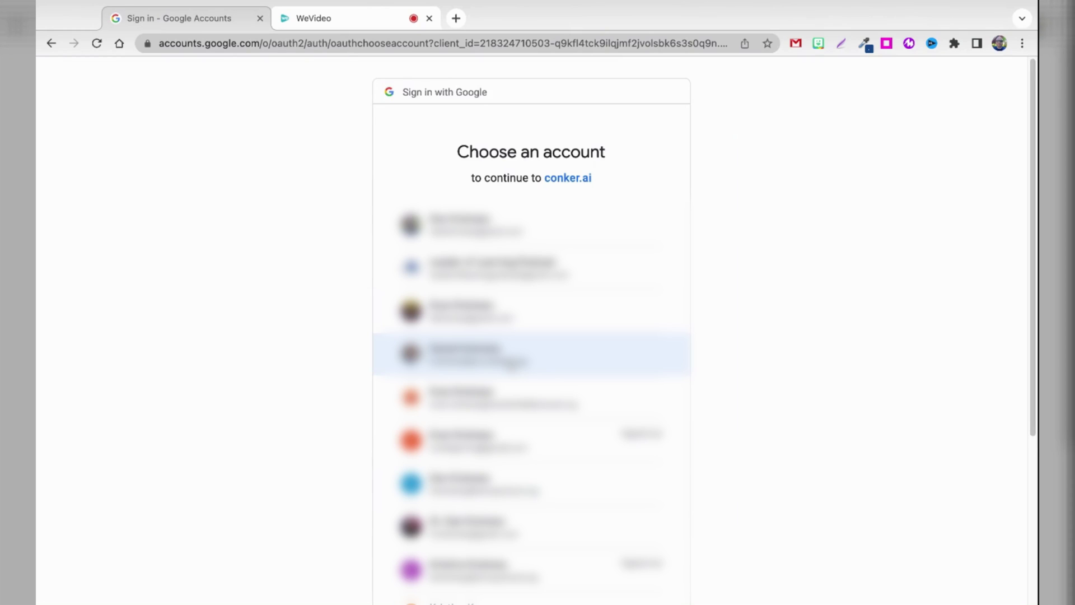
Sign in with the Google account and allow conker.ai access to Drive files and Forms
click(512, 363)
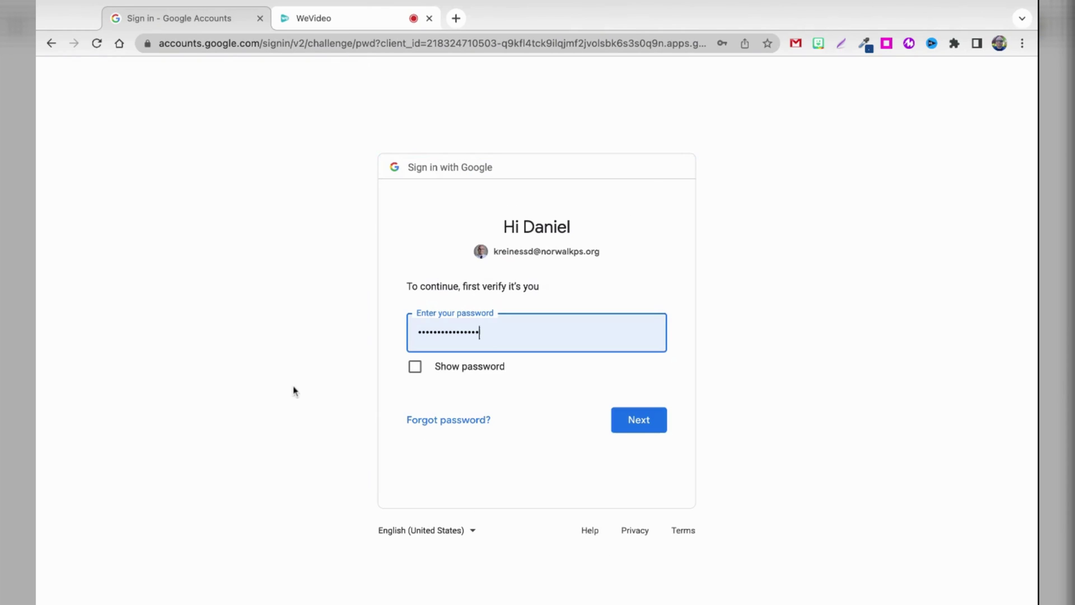
click(643, 428)
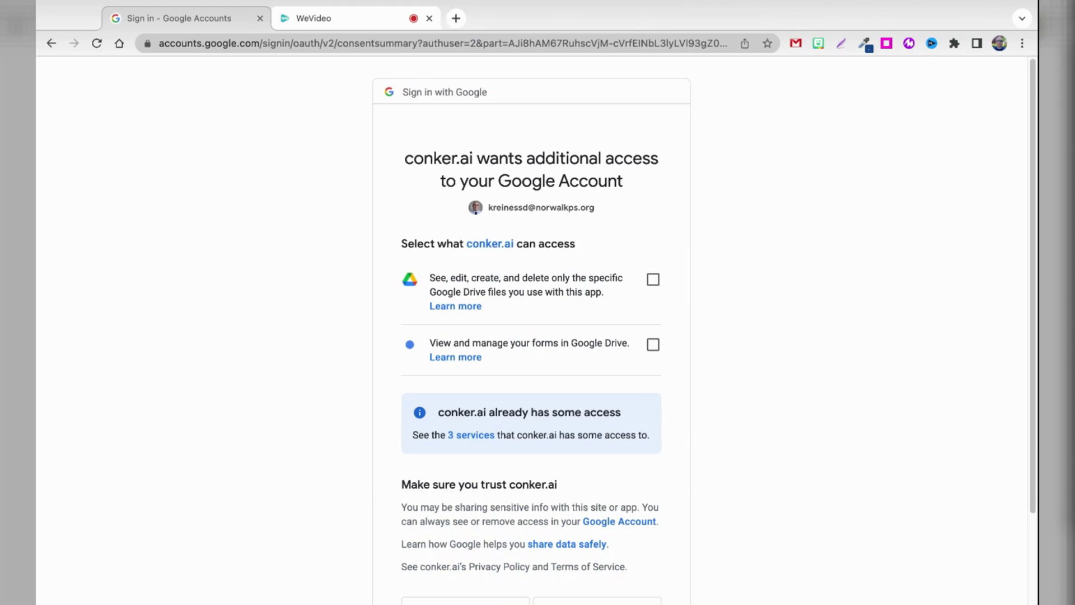
click(654, 281)
click(653, 344)
scroll(611, 393, down, 3)
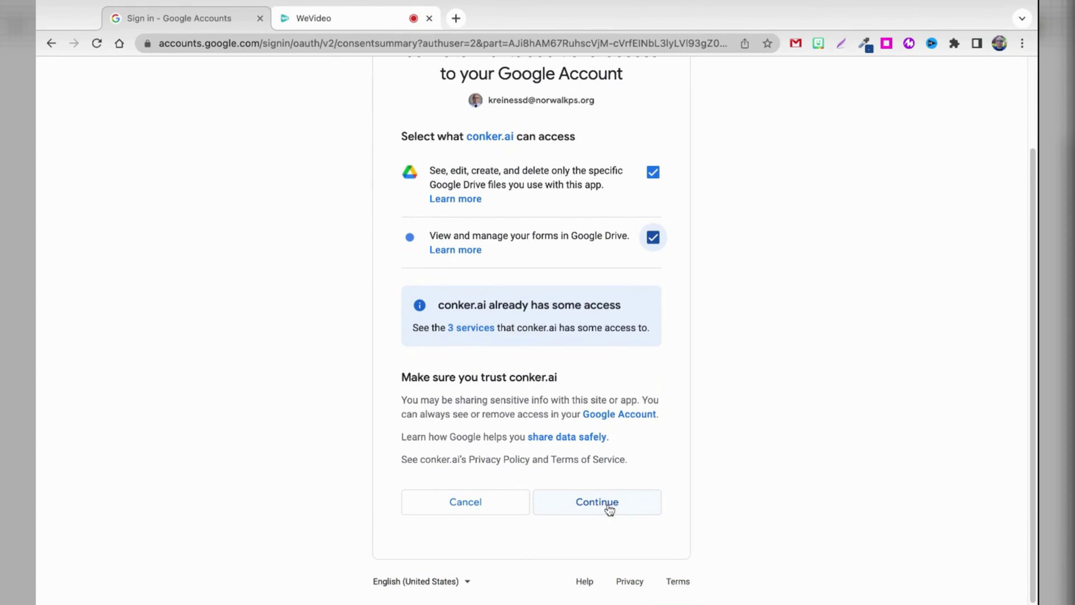
click(597, 502)
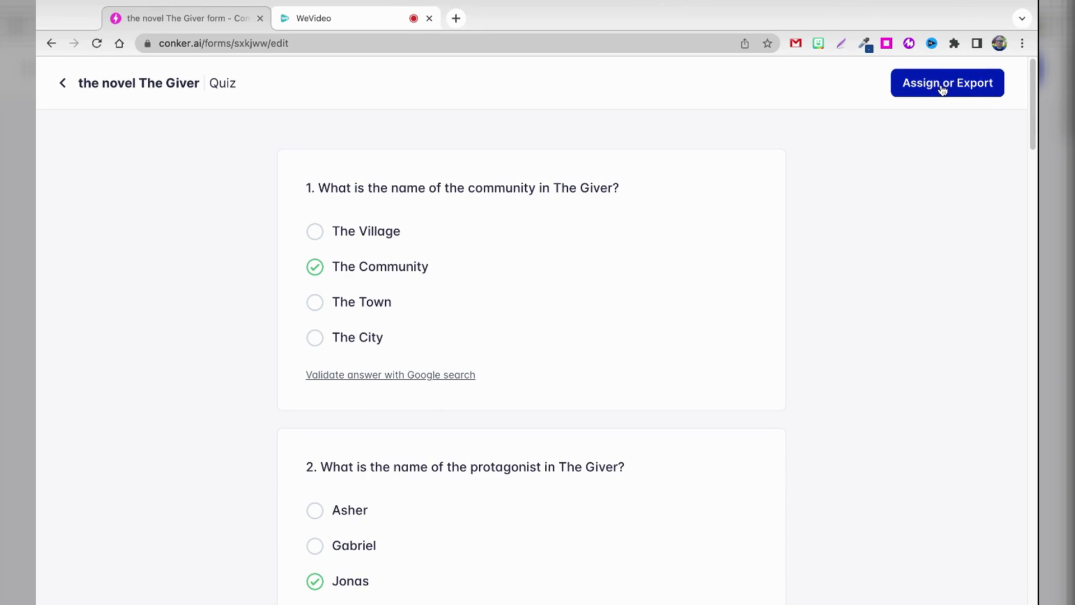
Export the Giver quiz from Assign or Export to a new Google Form
click(943, 88)
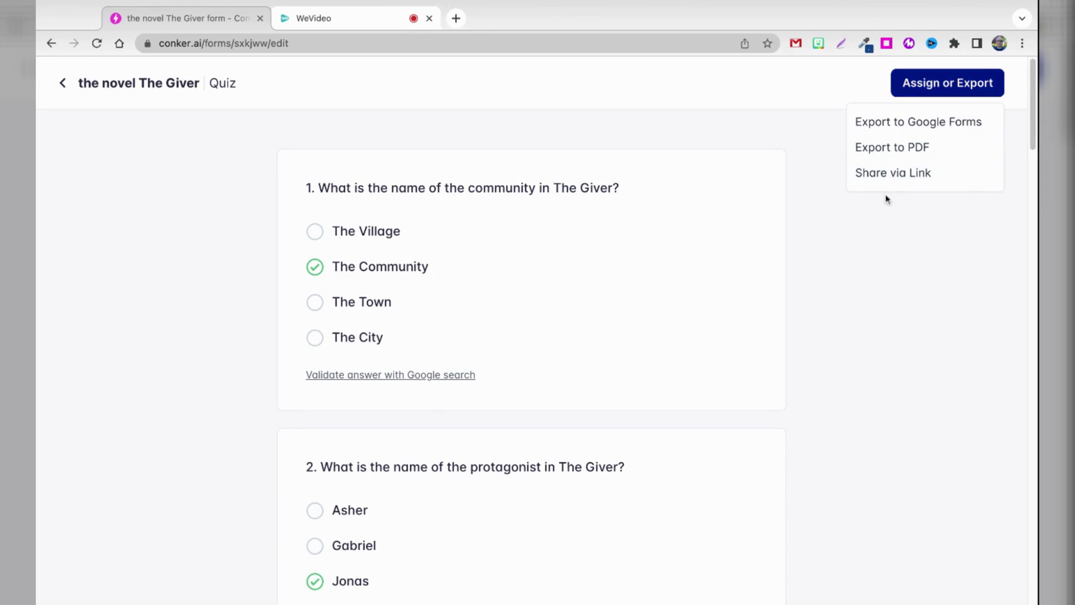
click(912, 123)
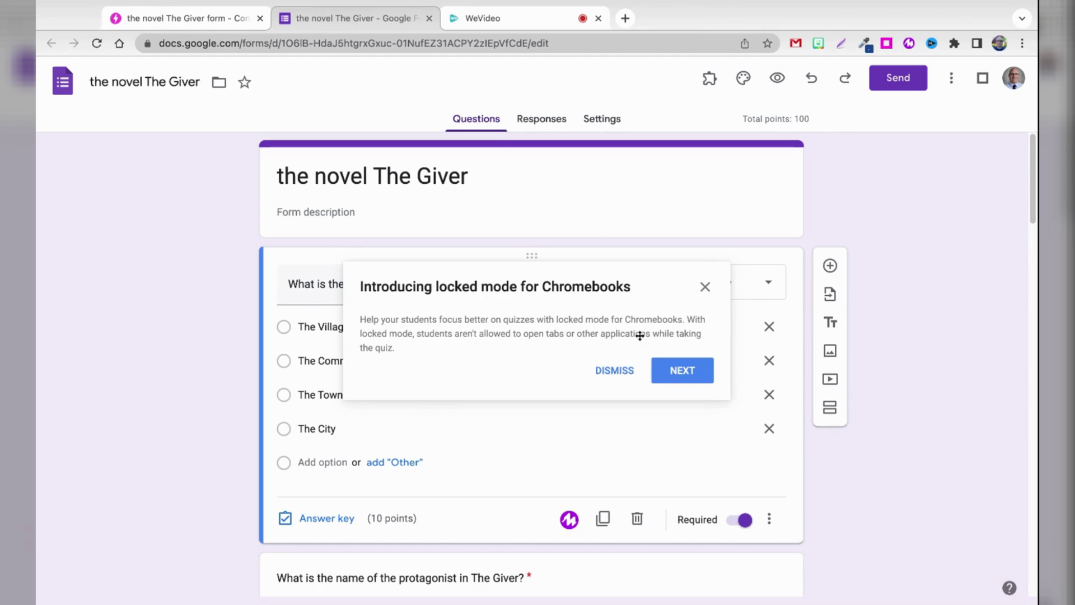
Dismiss the locked mode announcement and look over the form's questions
click(607, 376)
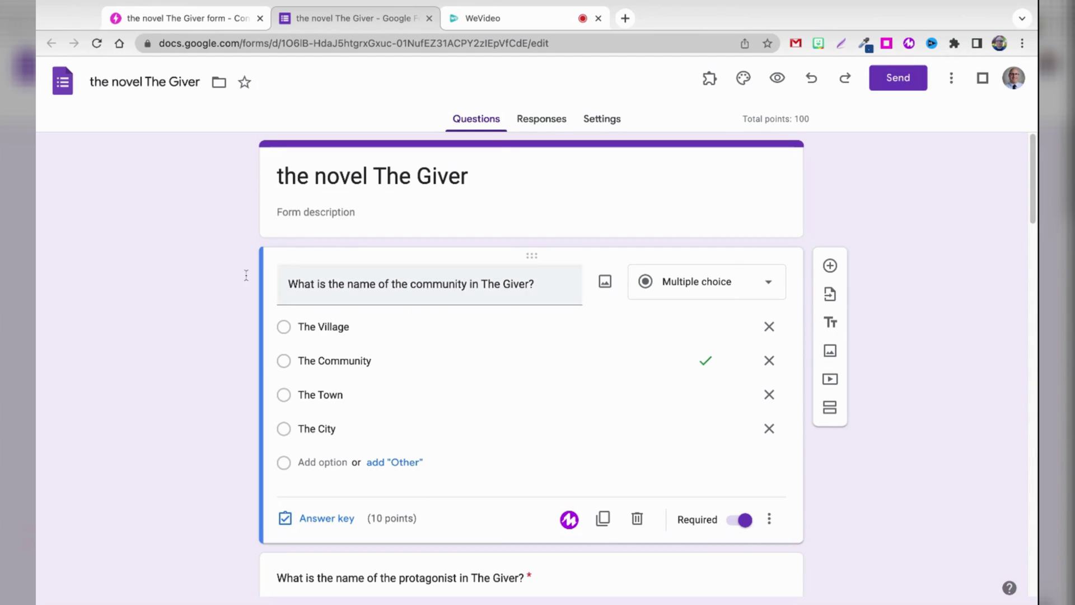
scroll(159, 295, down, 12)
scroll(160, 293, down, 15)
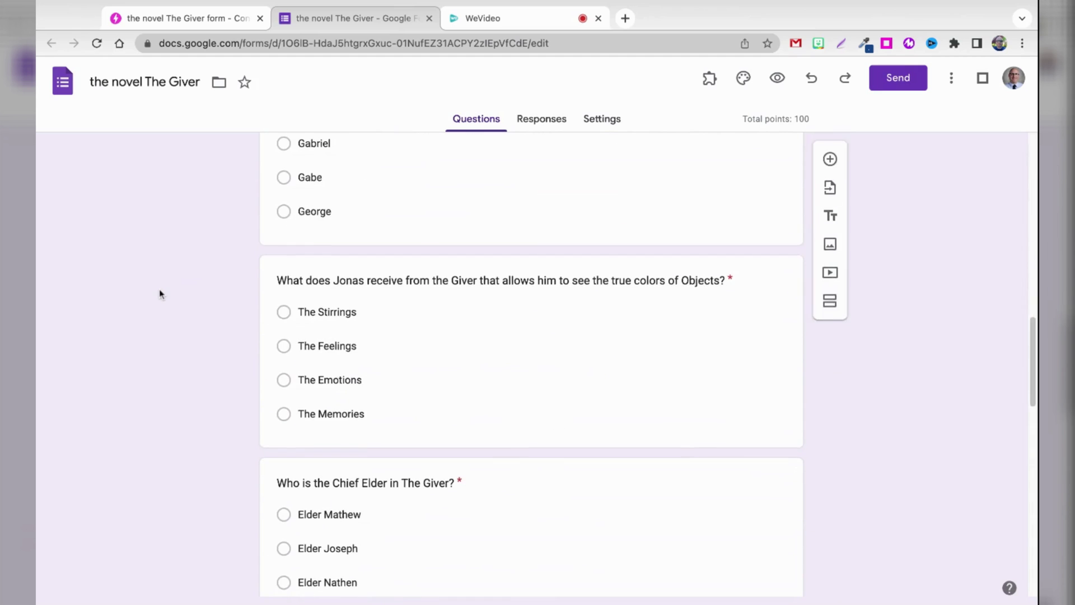
scroll(213, 297, up, 10)
scroll(213, 299, up, 10)
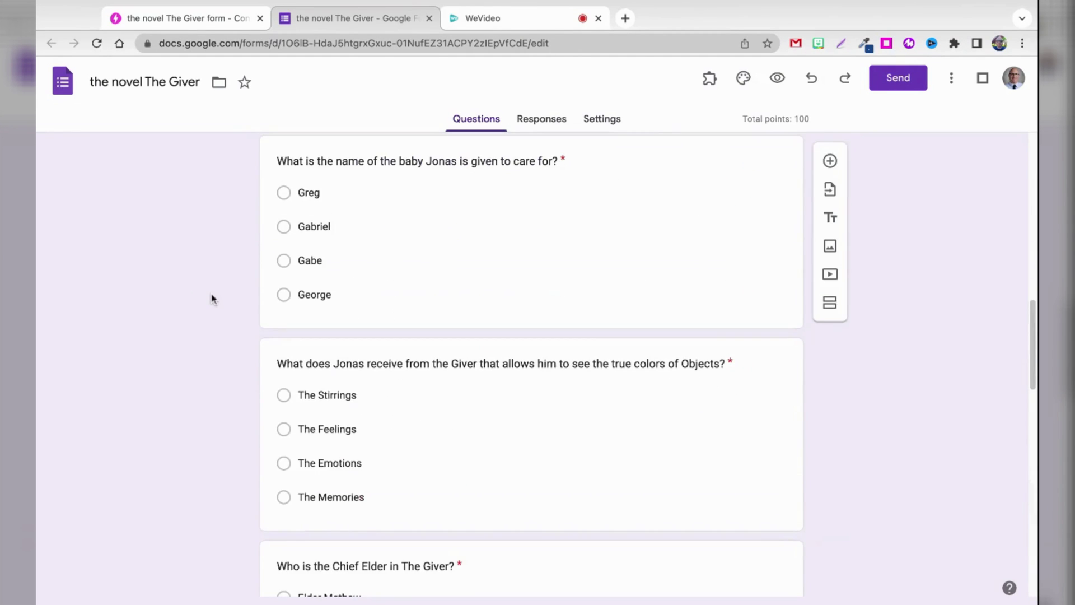
scroll(234, 274, up, 5)
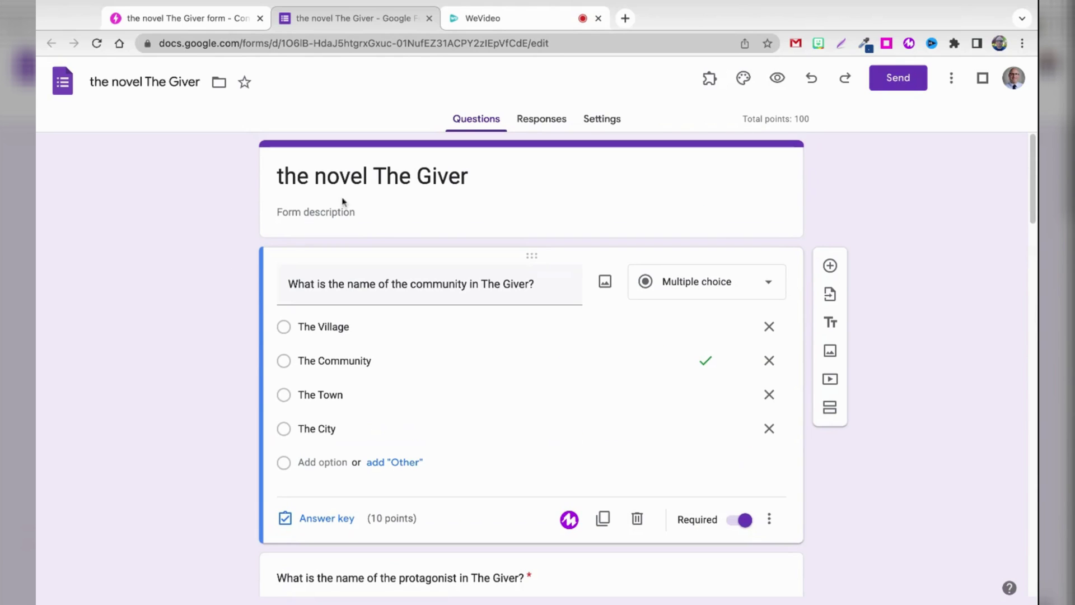
Capitalise the form title to 'The Novel The Giver' and open the first question
click(284, 178)
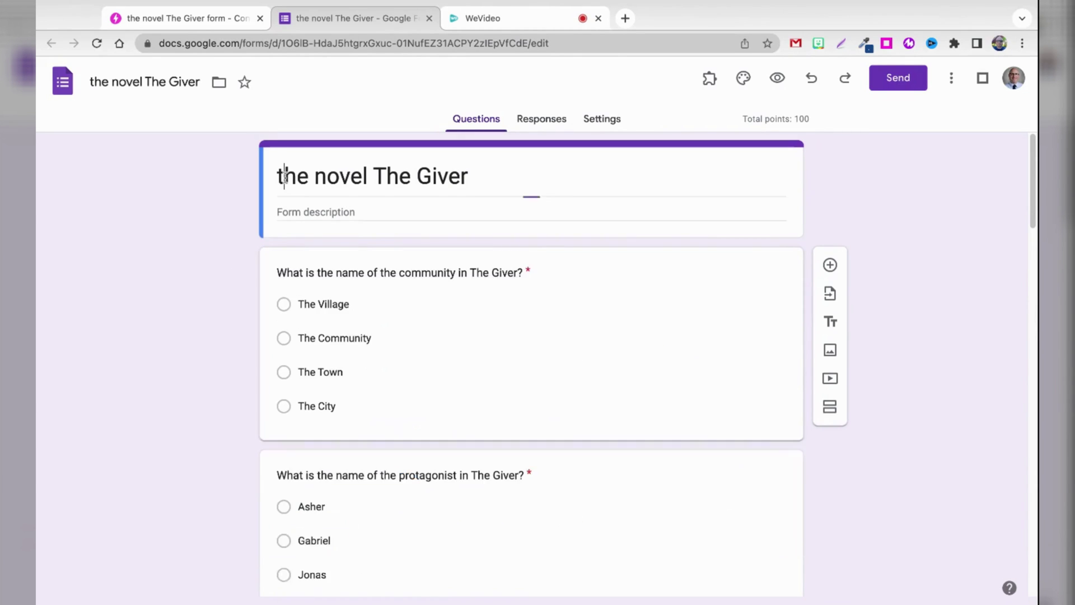
key(BackSpace)
text(T)
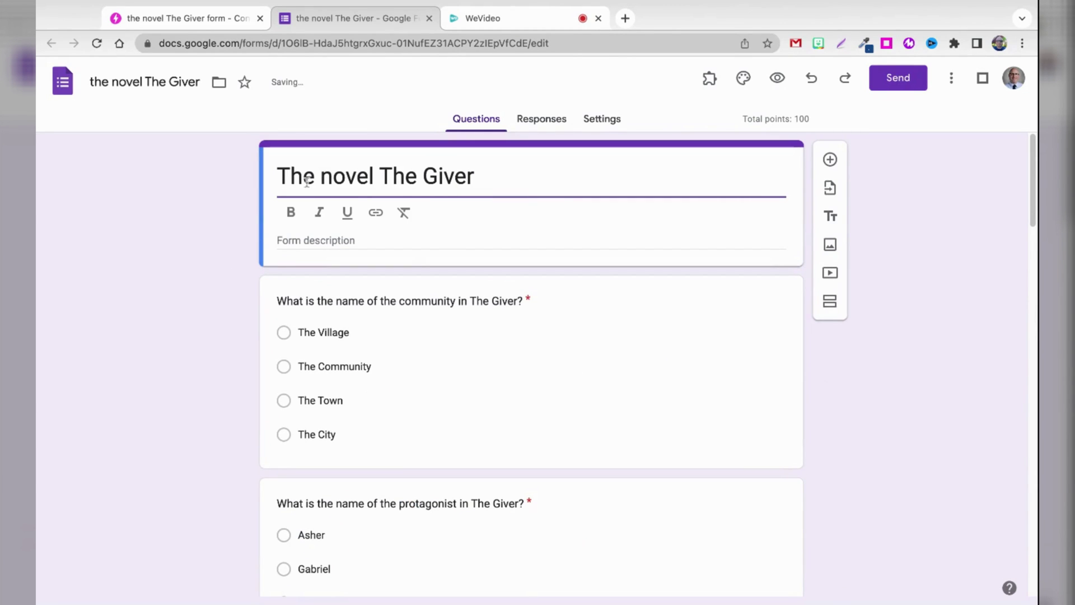
click(331, 181)
key(BackSpace)
text(N)
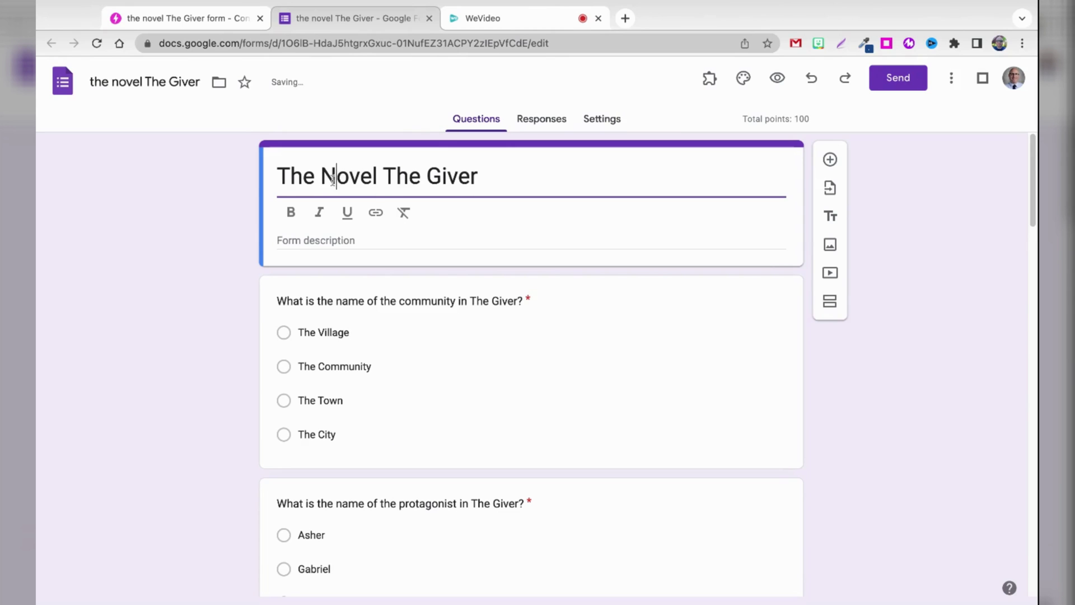
click(145, 311)
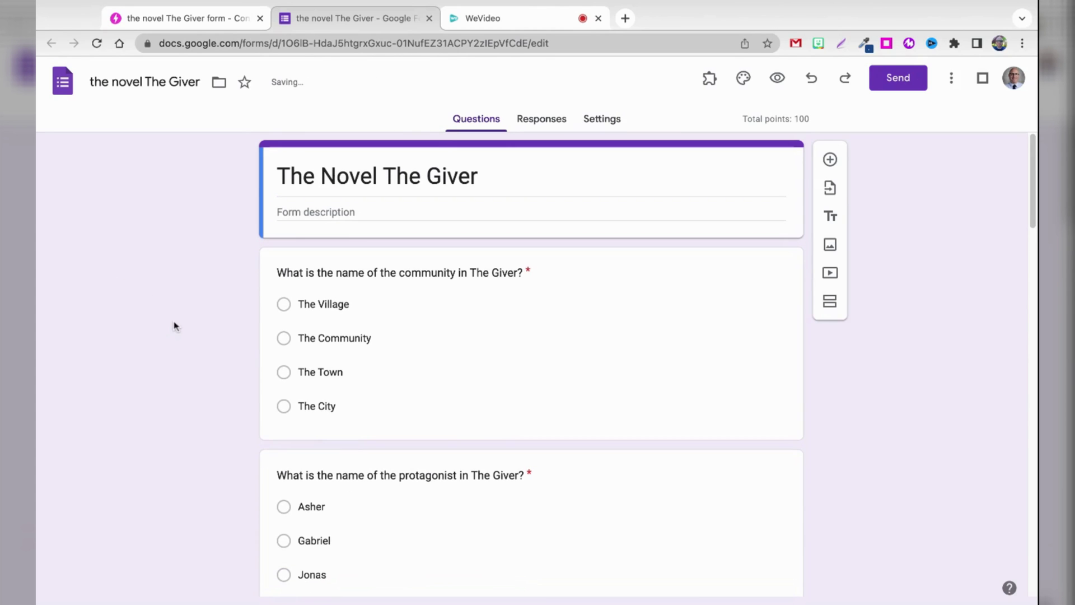
scroll(175, 327, down, 1)
click(490, 344)
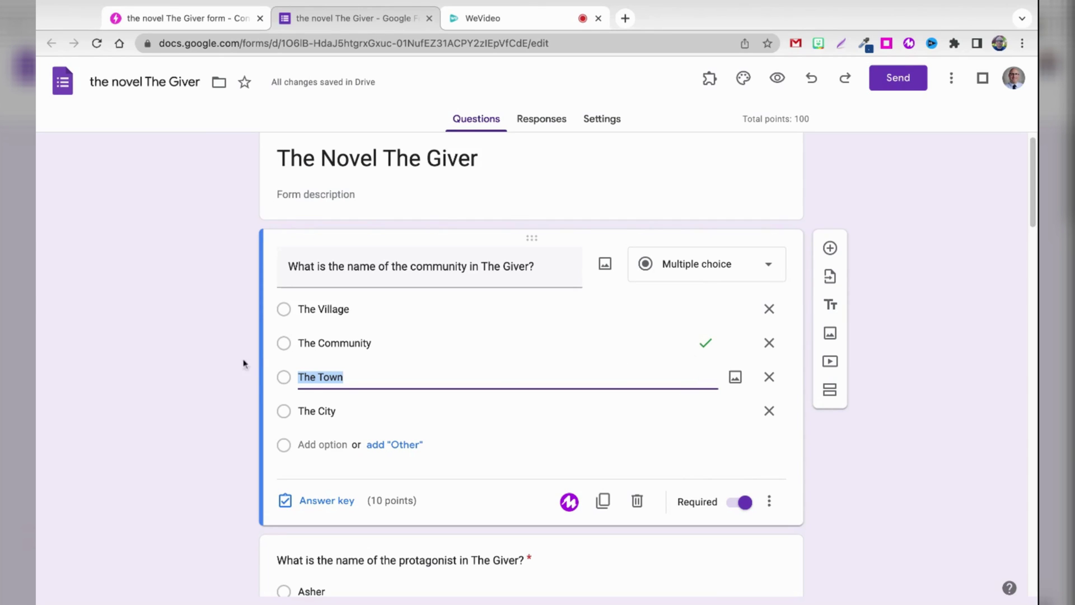
click(179, 350)
scroll(179, 351, up, 1)
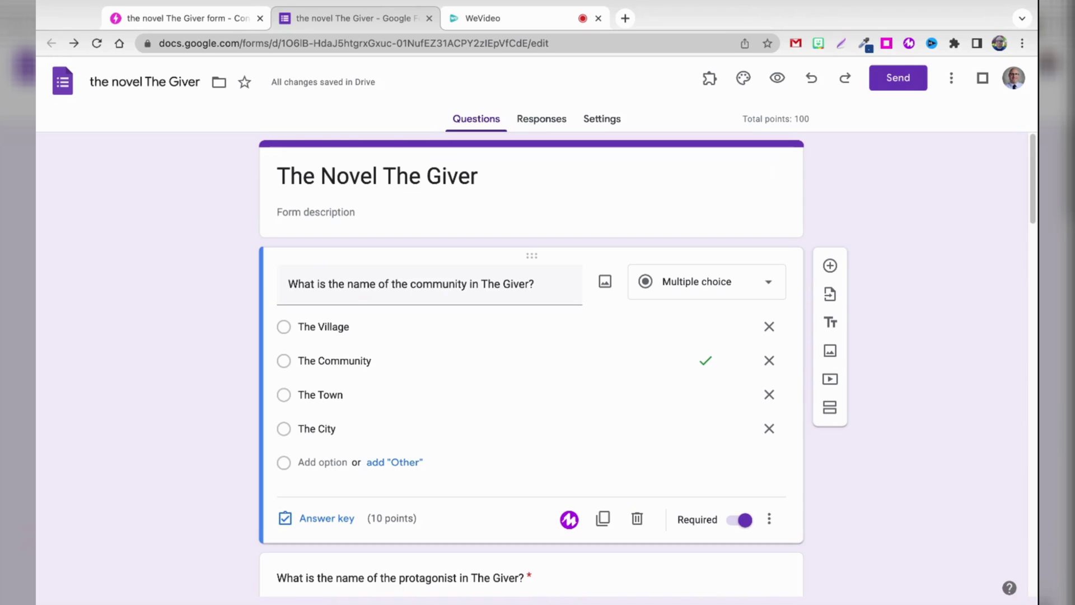
Review the form's quiz settings, including grades released immediately after each submission
click(605, 124)
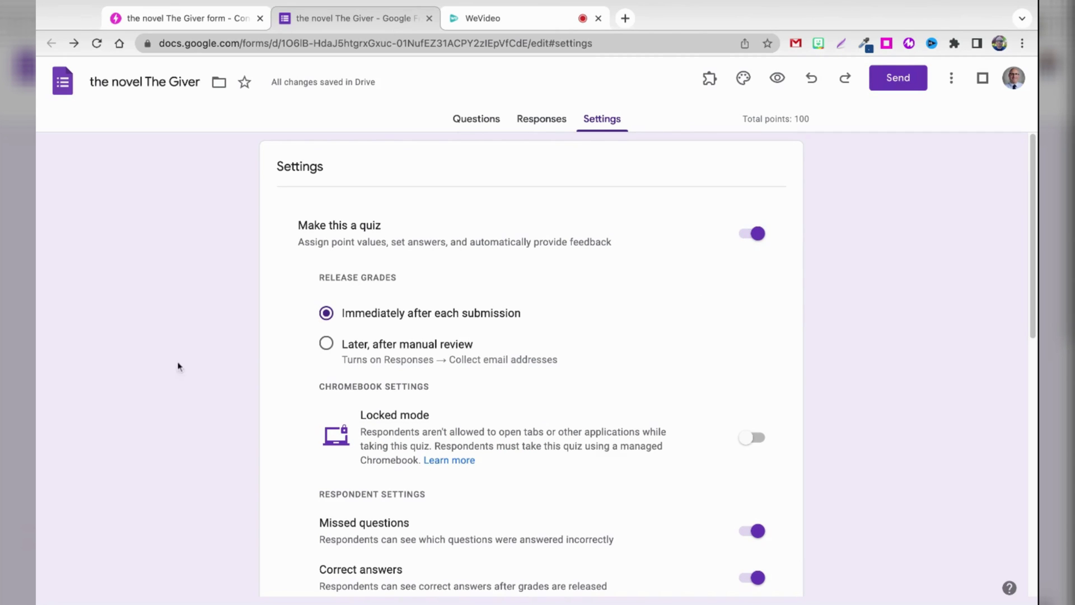
scroll(189, 380, down, 5)
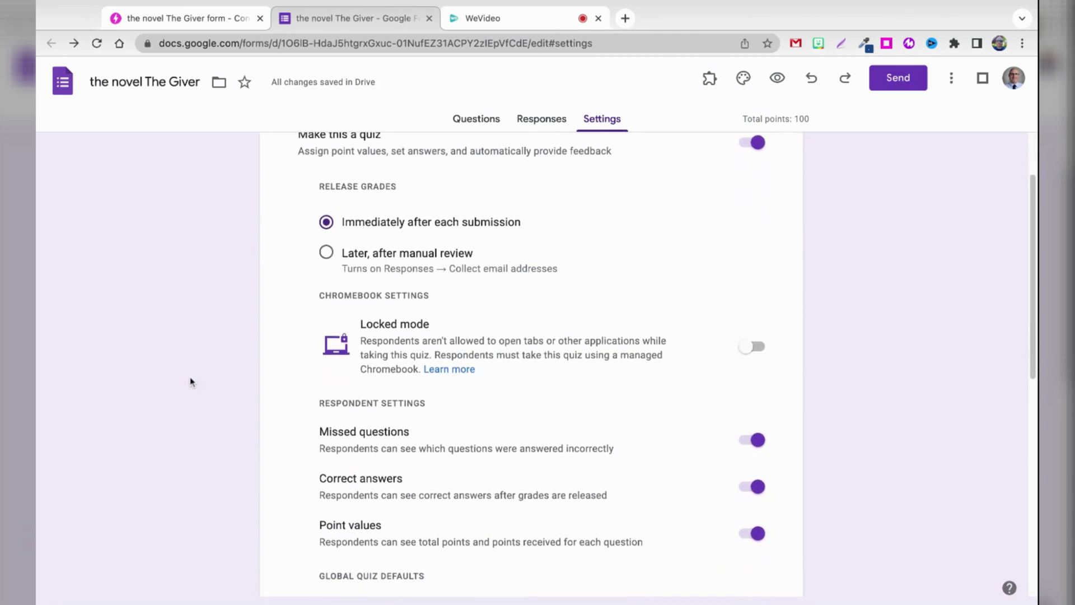
scroll(190, 379, down, 2)
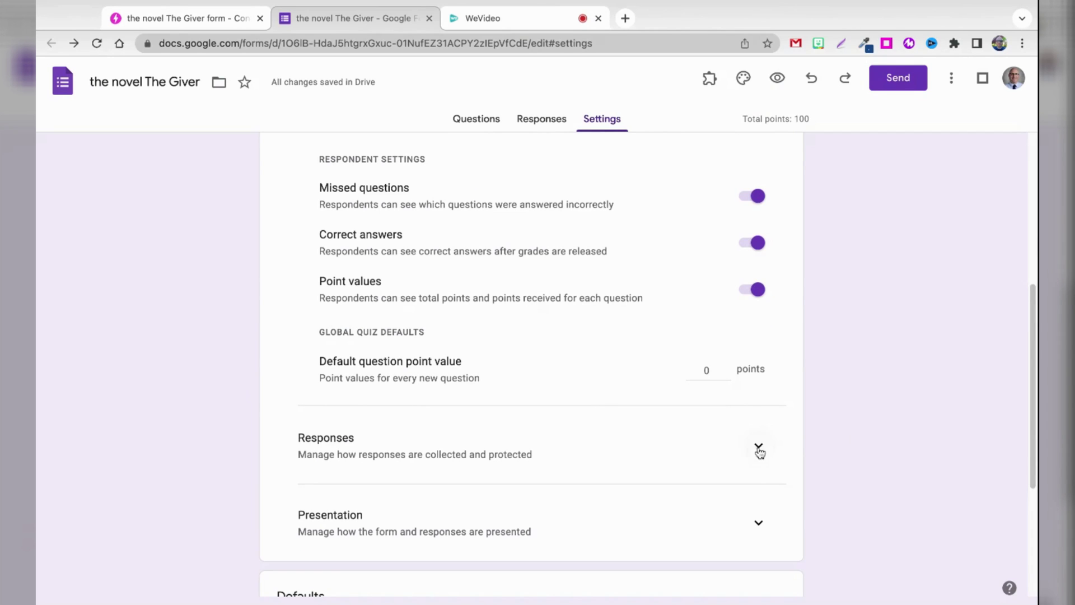
scroll(909, 430, down, 5)
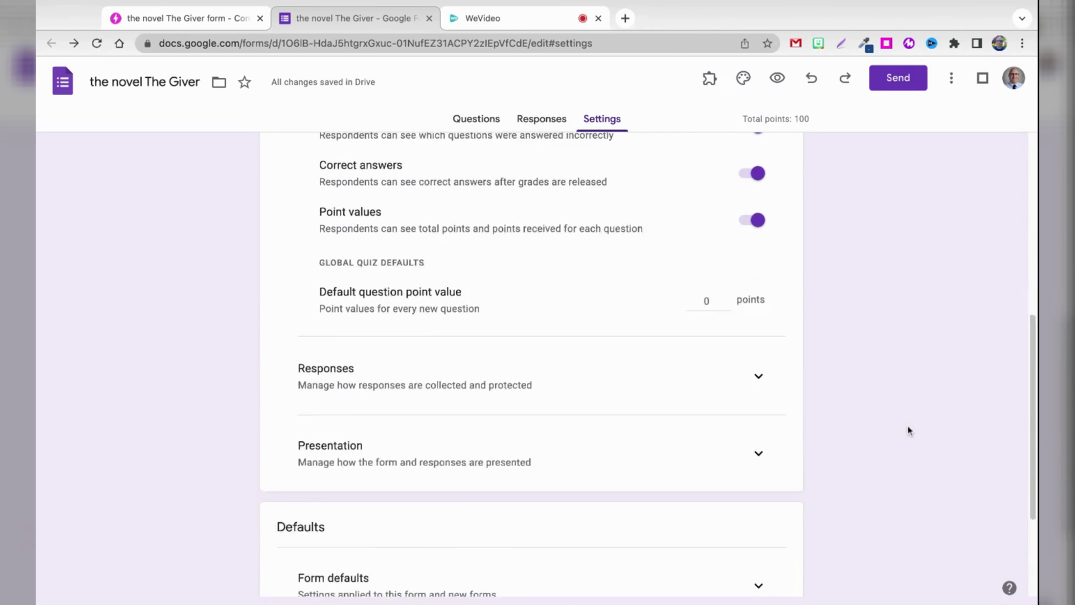
scroll(897, 428, up, 10)
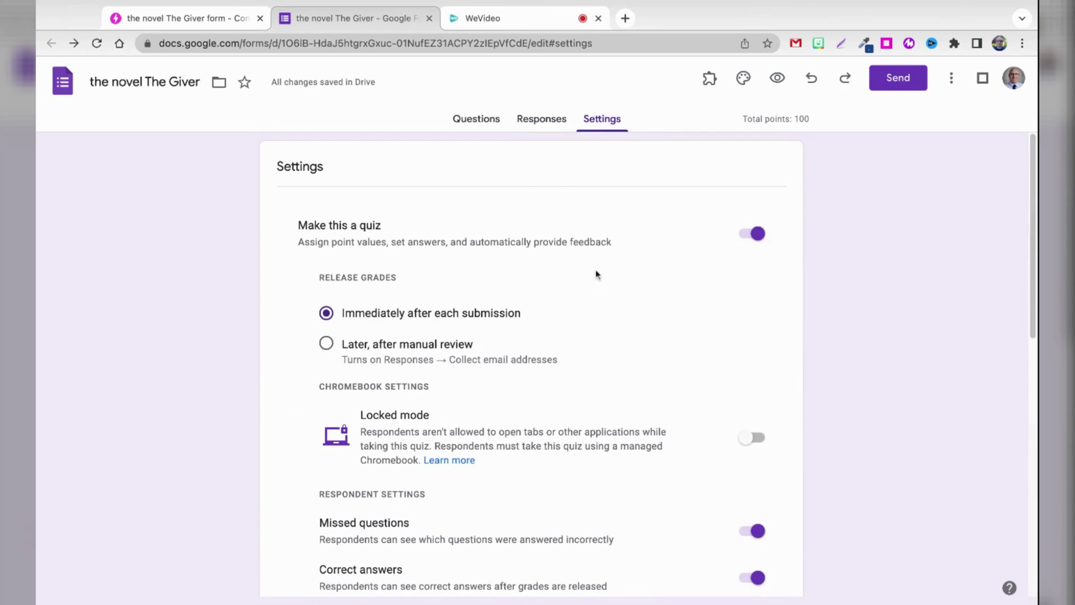